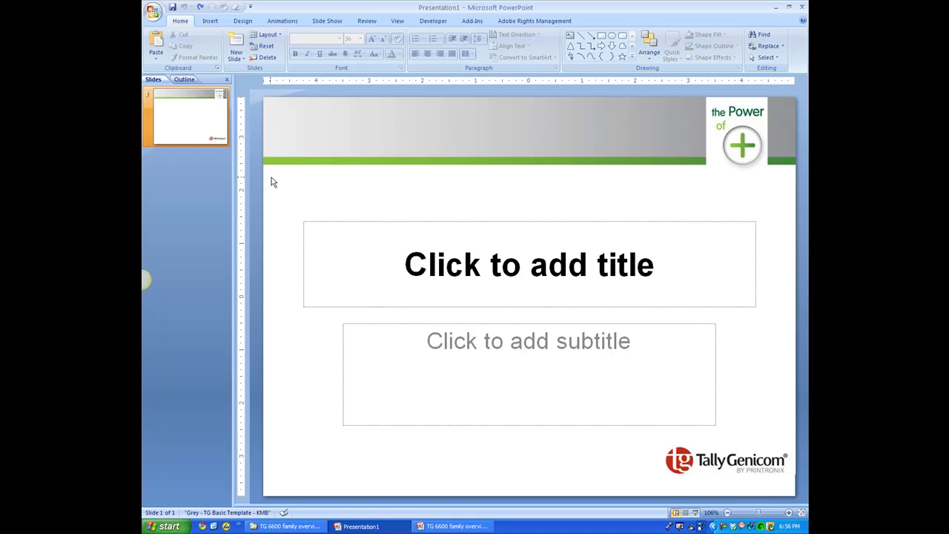
# Show the Grey - TG Basic Template - KMB layout gallery for a new slide
pyautogui.click(241, 59)
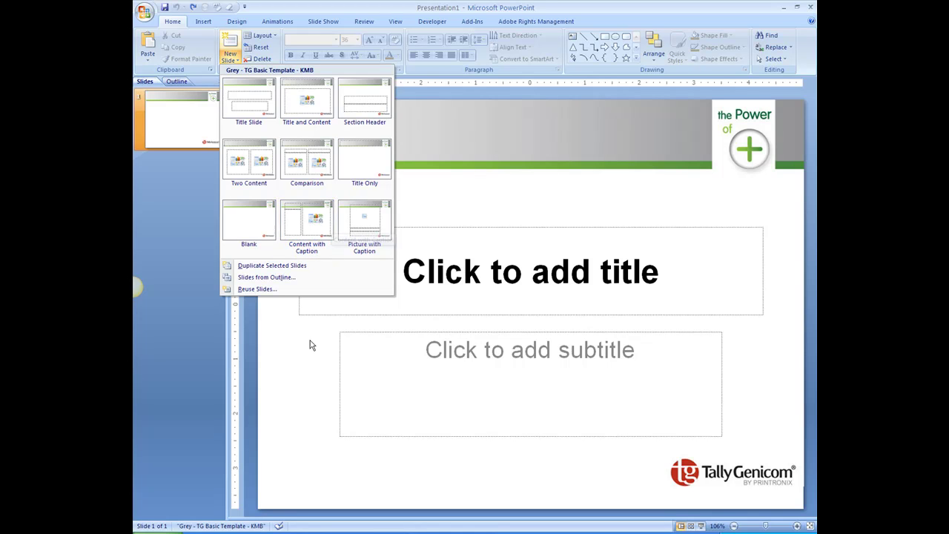
# Try Title and Content on slide 1 with test text 'ksjowiu', then undo back to Title Slide
pyautogui.click(306, 367)
pyautogui.rightClick(293, 380)
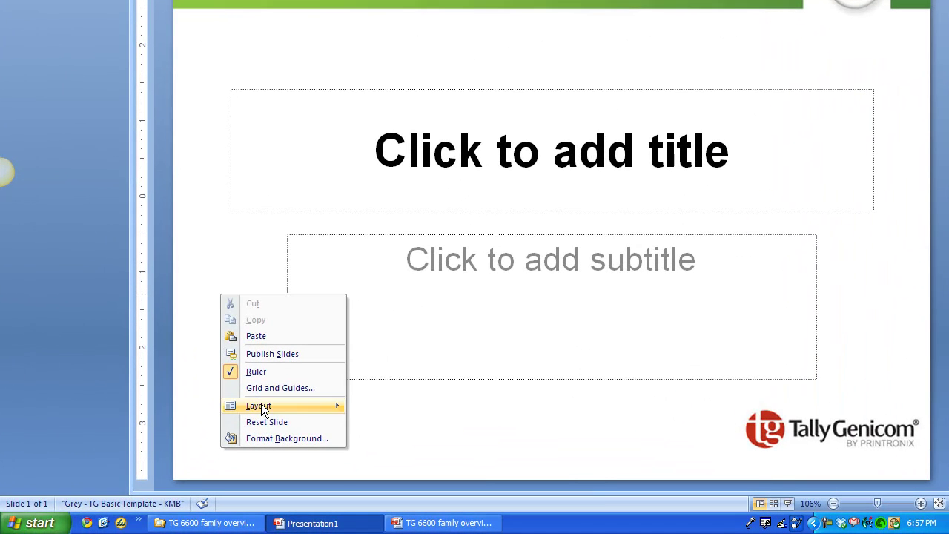
pyautogui.moveTo(266, 413)
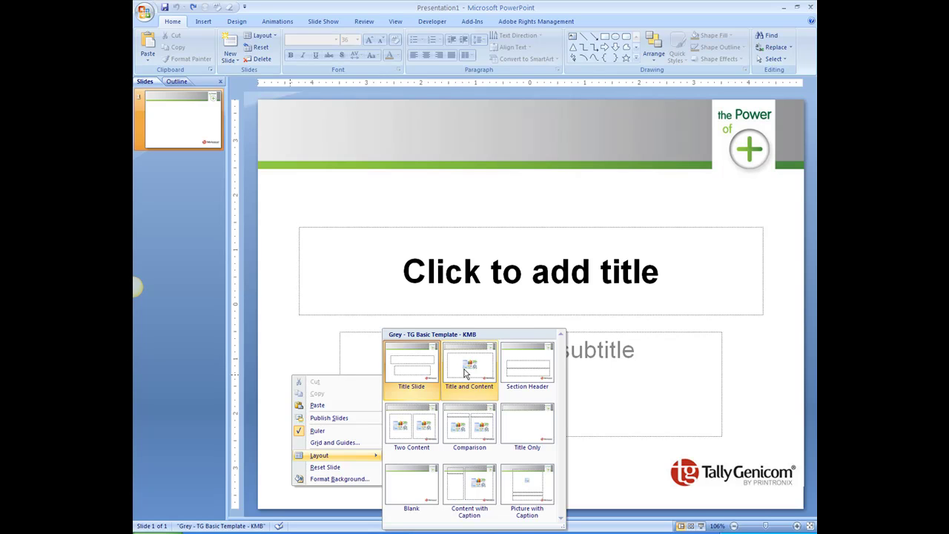
pyautogui.click(465, 373)
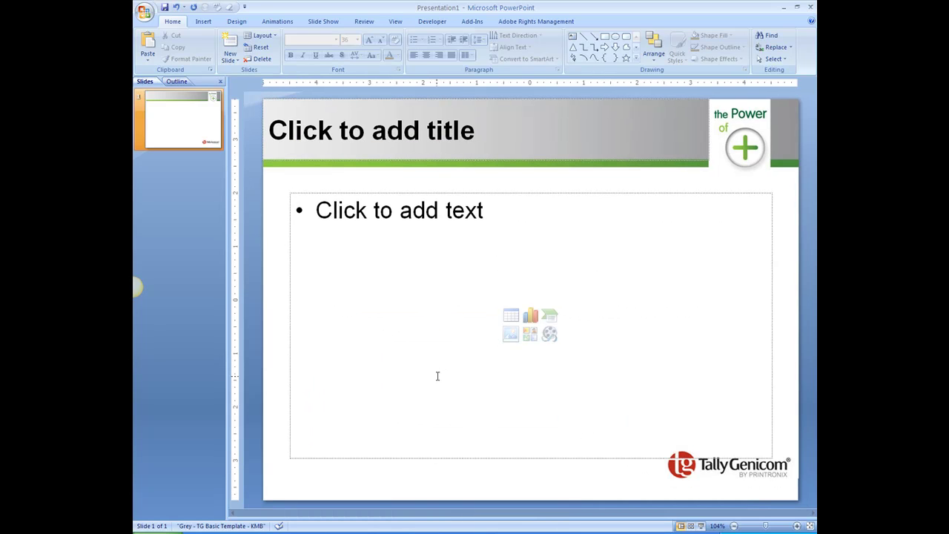
pyautogui.click(443, 256)
pyautogui.write('ksjowiu')
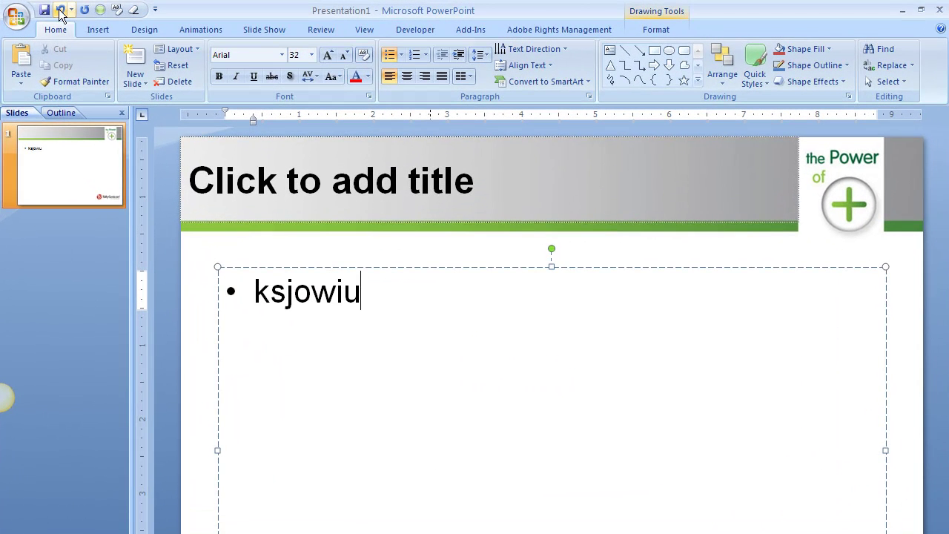
pyautogui.click(58, 11)
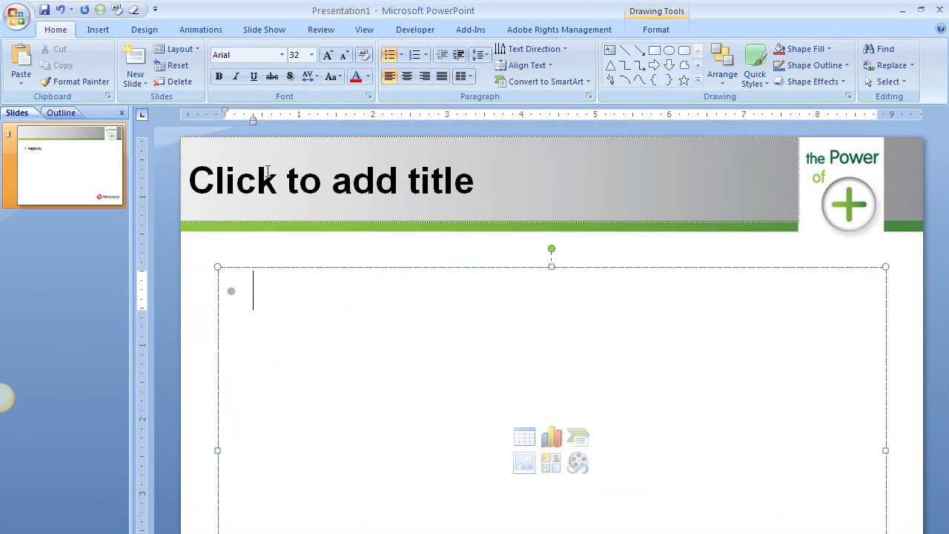
pyautogui.click(59, 10)
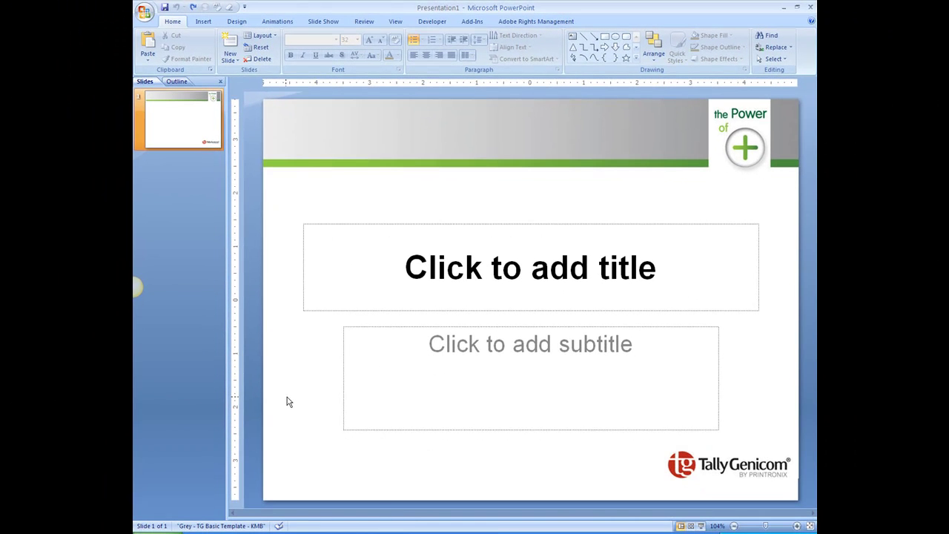
pyautogui.rightClick(289, 402)
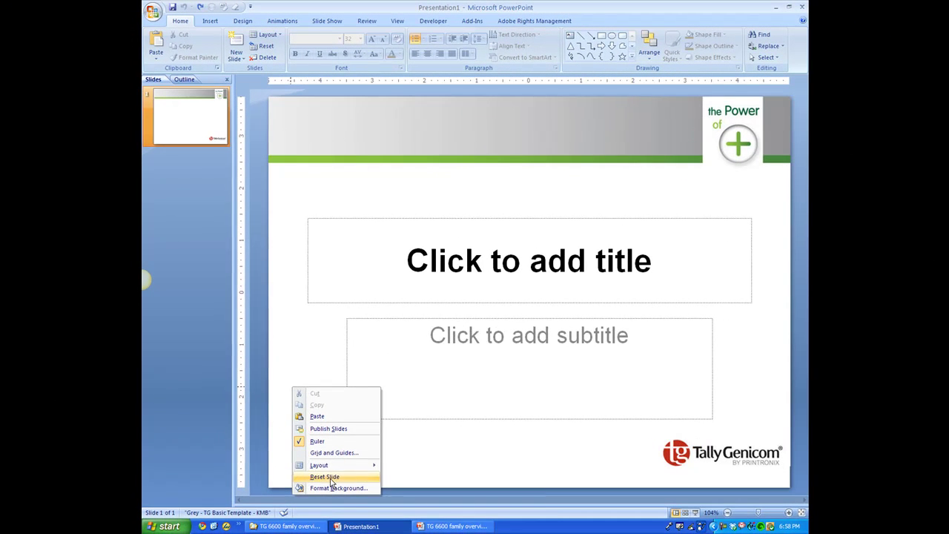
pyautogui.moveTo(326, 473)
pyautogui.click(464, 221)
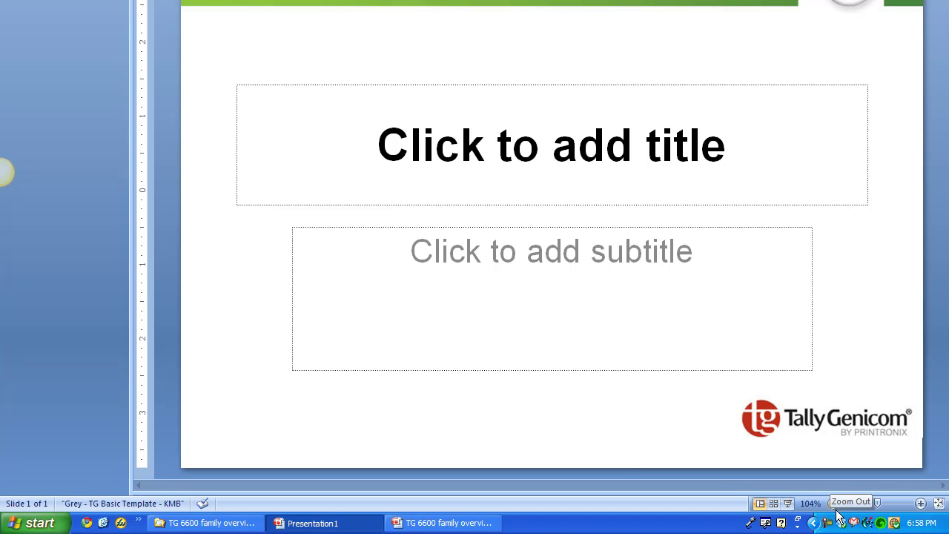
# Delete the blank first slide in Slide Sorter and switch to the TallyGenicom 6600 deck
pyautogui.click(774, 506)
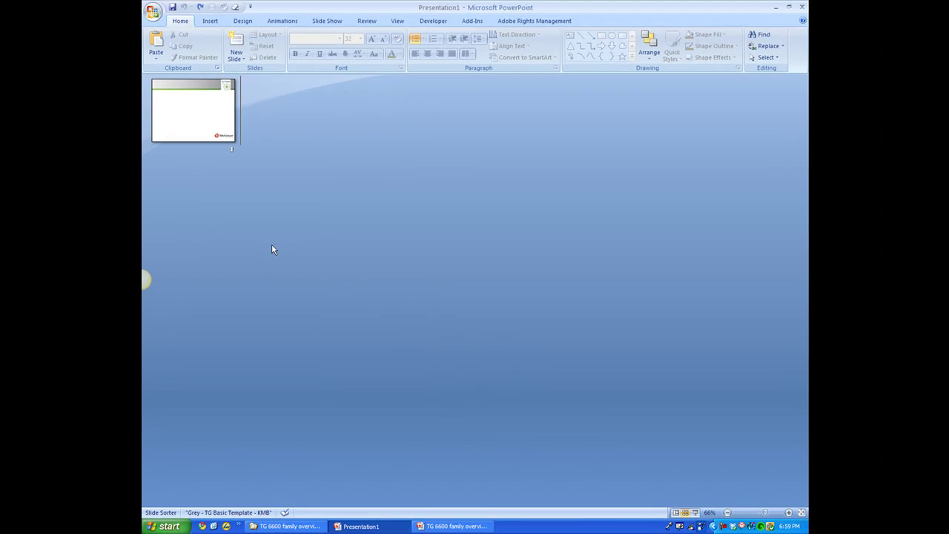
pyautogui.click(173, 123)
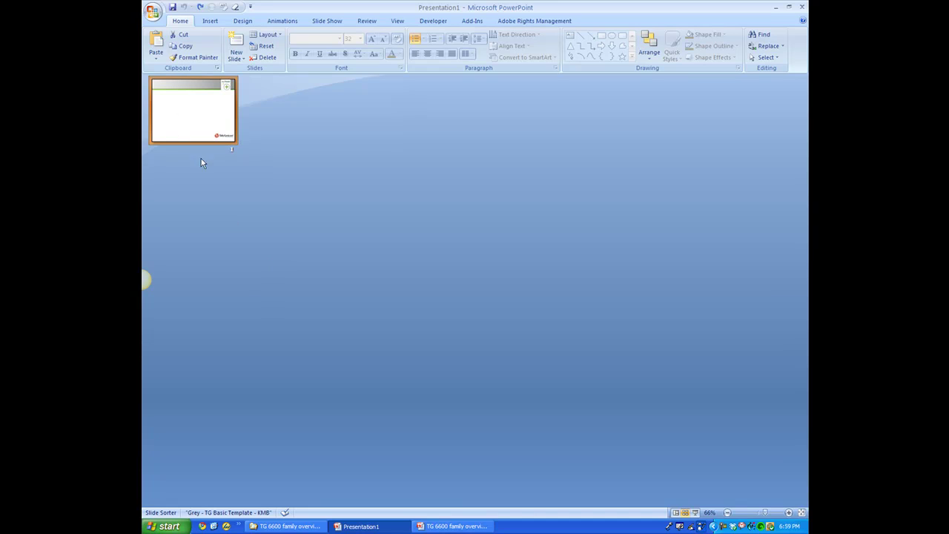
pyautogui.press('Delete')
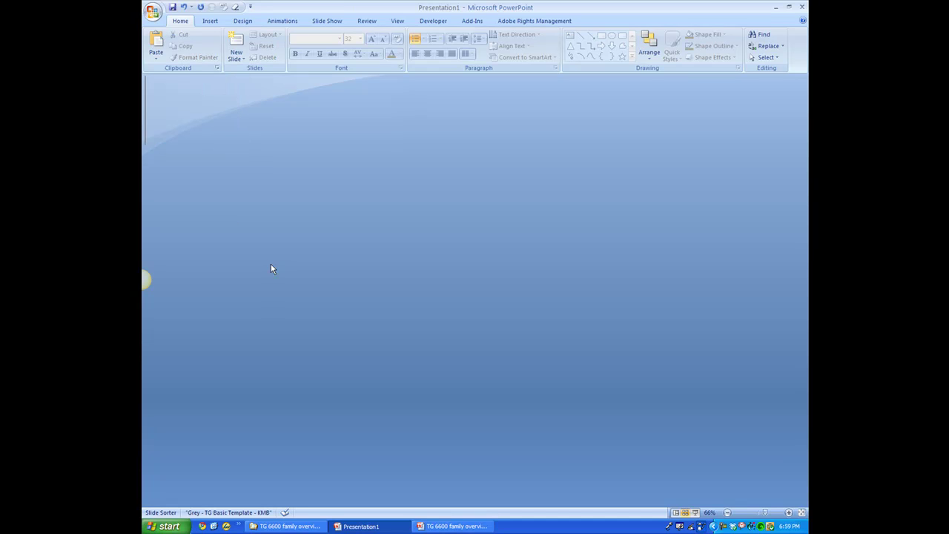
pyautogui.click(442, 526)
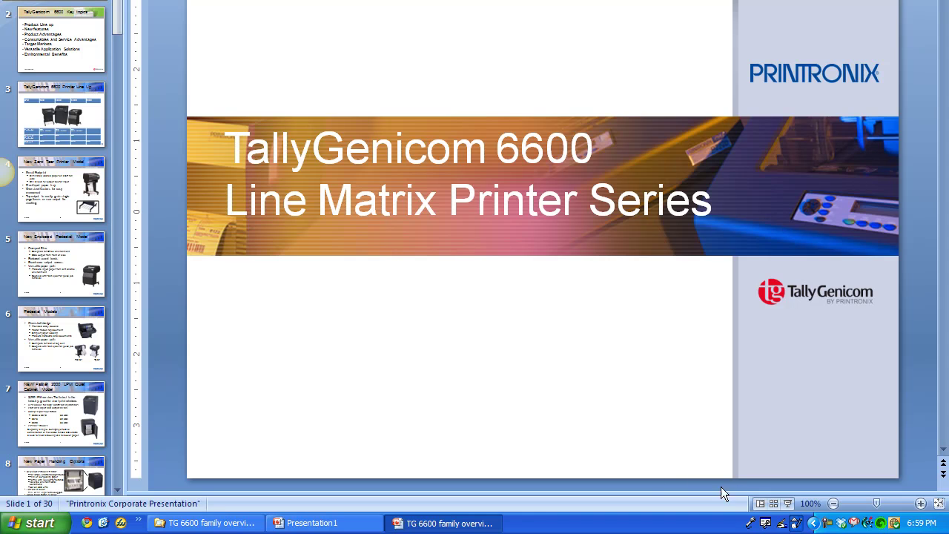
# Select all 30 slides of the old deck in Slide Sorter, then return to Presentation1
pyautogui.click(774, 504)
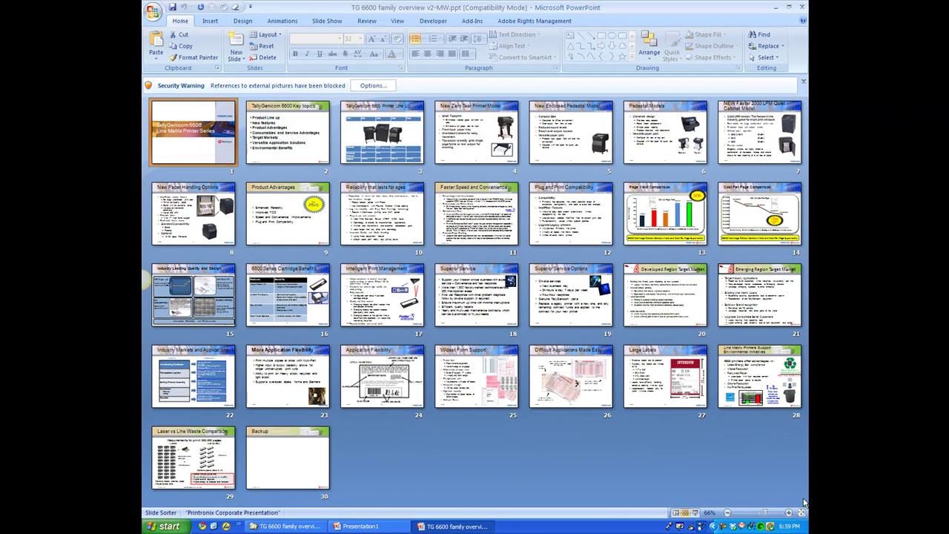
pyautogui.click(804, 501)
pyautogui.hotkey('ctrl', 'a')
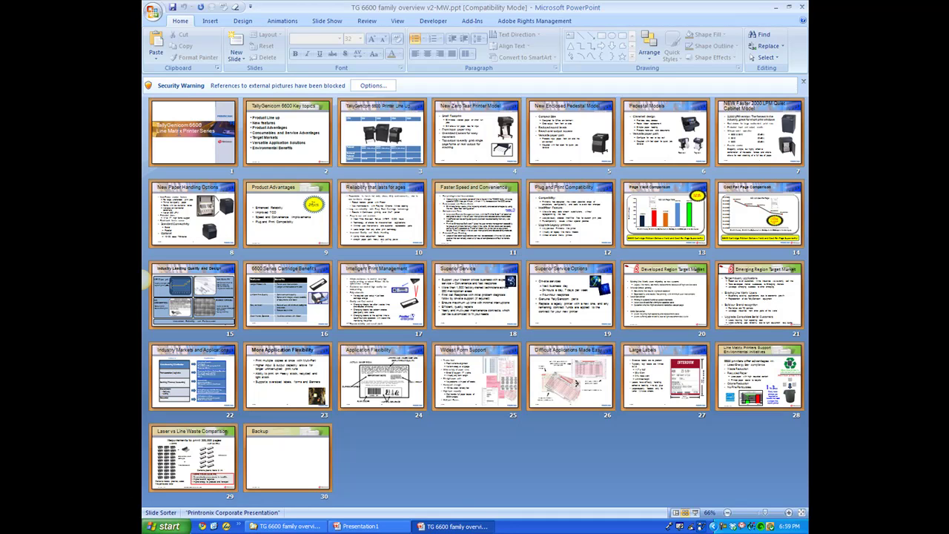
pyautogui.click(562, 451)
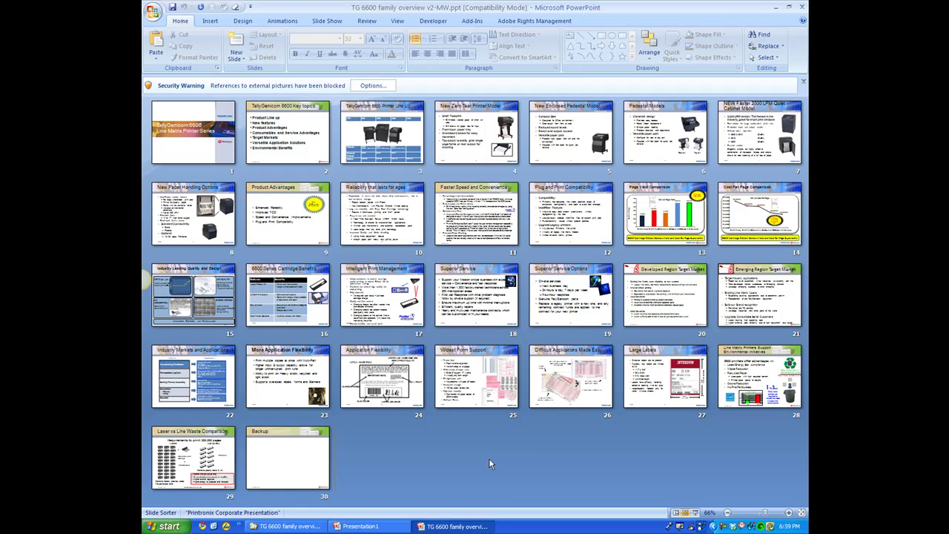
pyautogui.hotkey('ctrl', 'a')
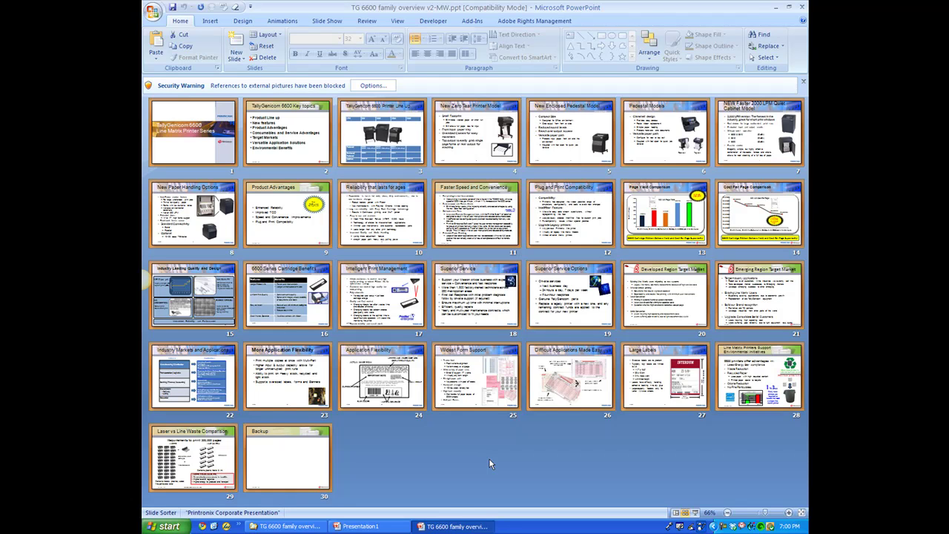
pyautogui.click(359, 527)
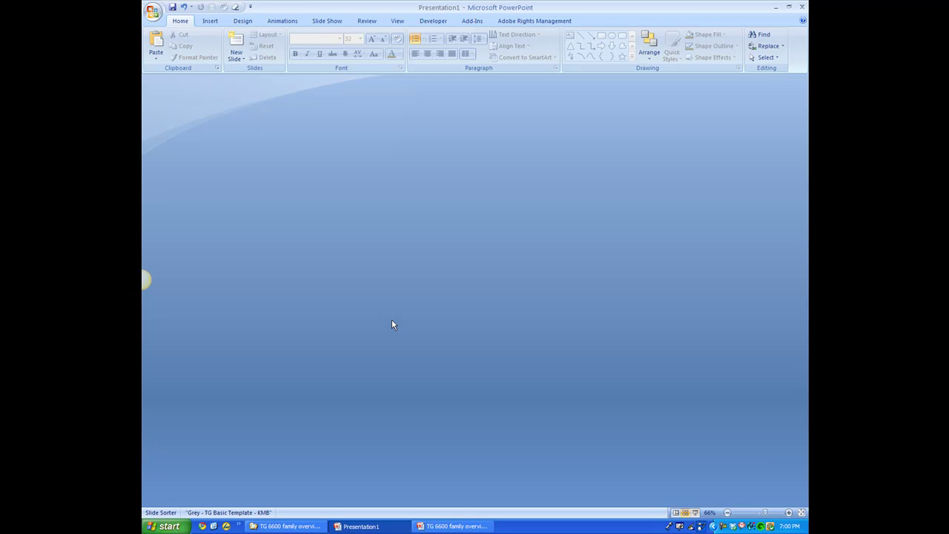
# Paste the 30 copied slides into Presentation1 and open slide 1 in Normal view
pyautogui.rightClick(374, 264)
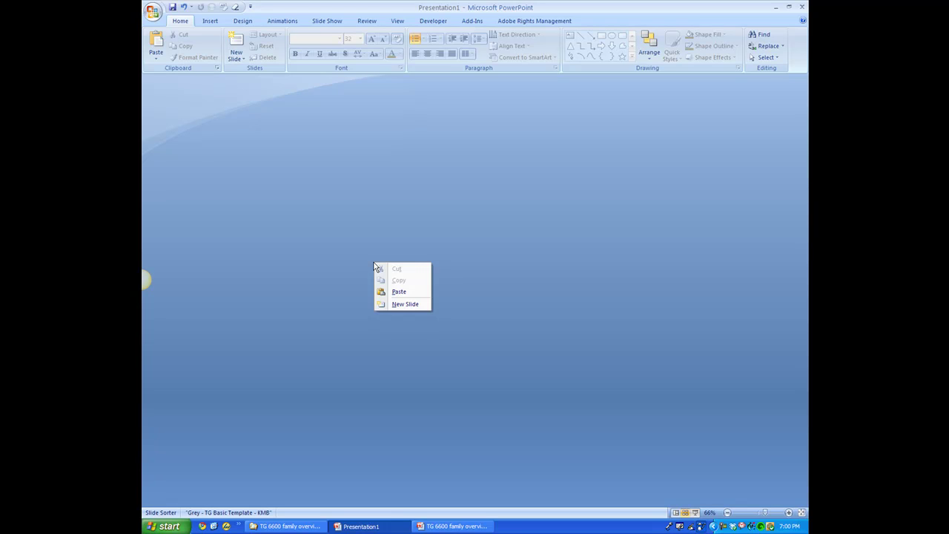
pyautogui.click(406, 293)
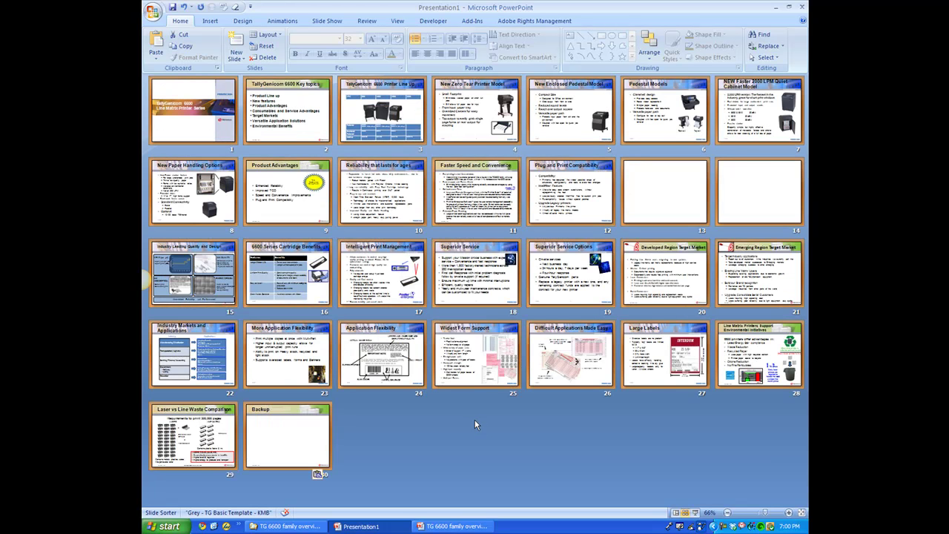
pyautogui.doubleClick(208, 121)
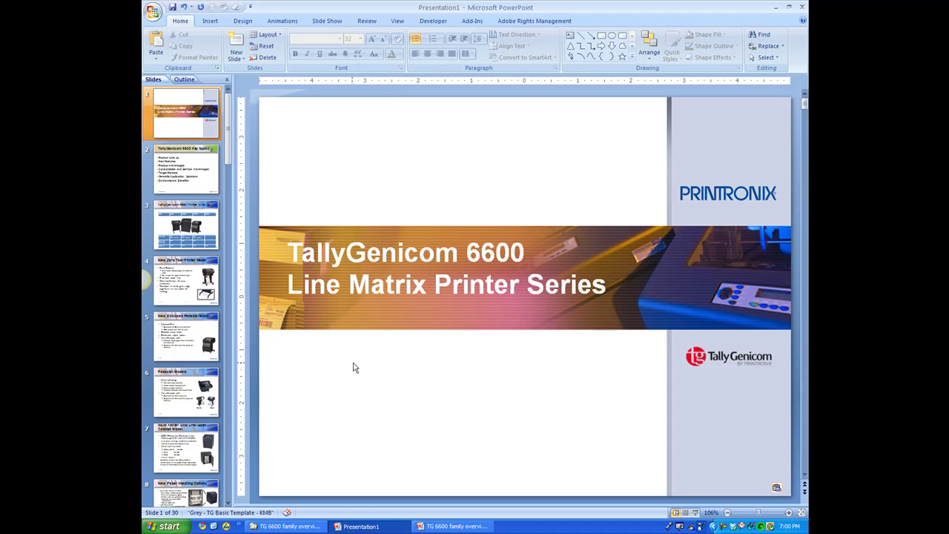
# Give slide 1 the template's Title Slide layout, then scroll down to slide 2
pyautogui.rightClick(316, 437)
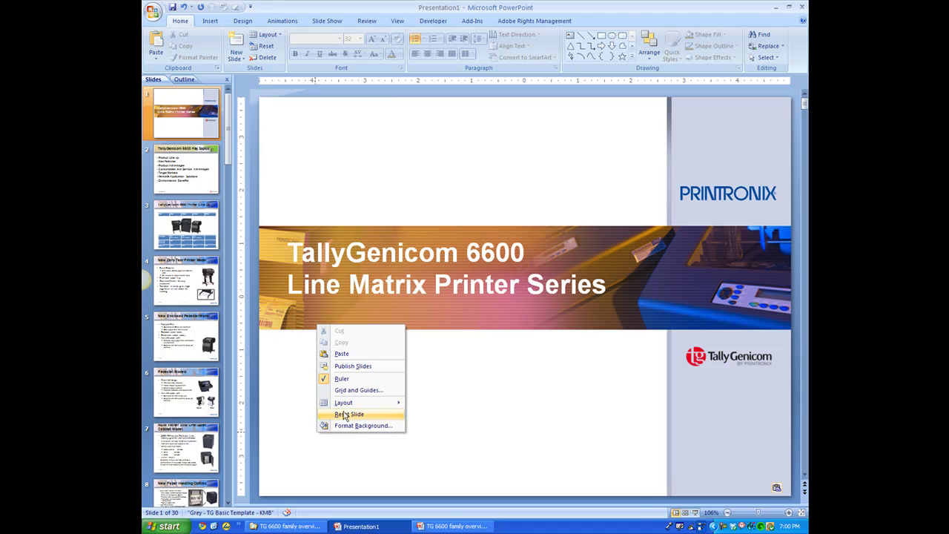
pyautogui.moveTo(345, 404)
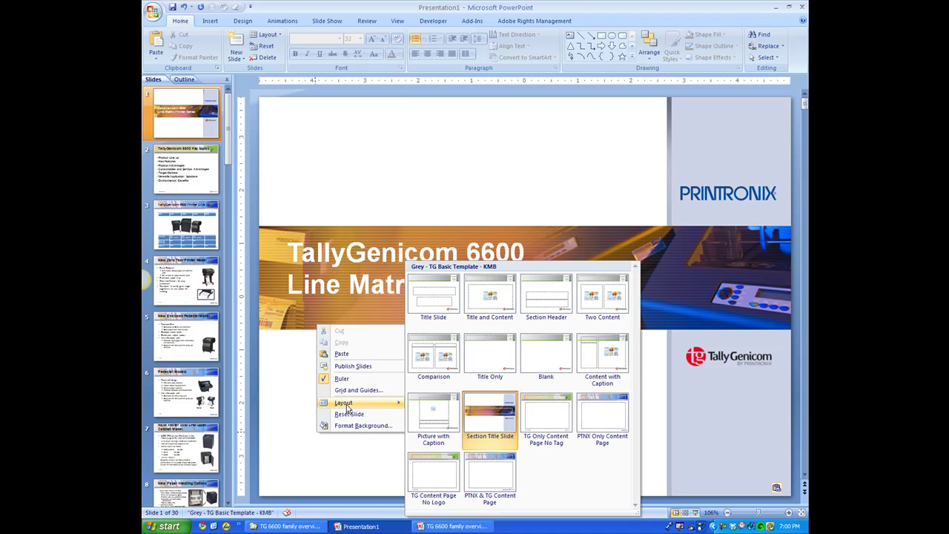
pyautogui.click(431, 300)
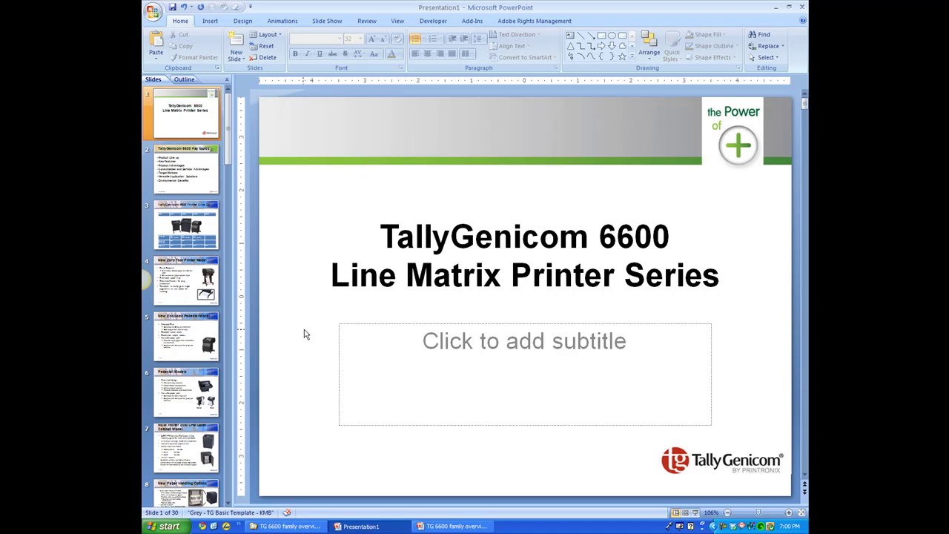
pyautogui.scroll(-1, 307, 324)
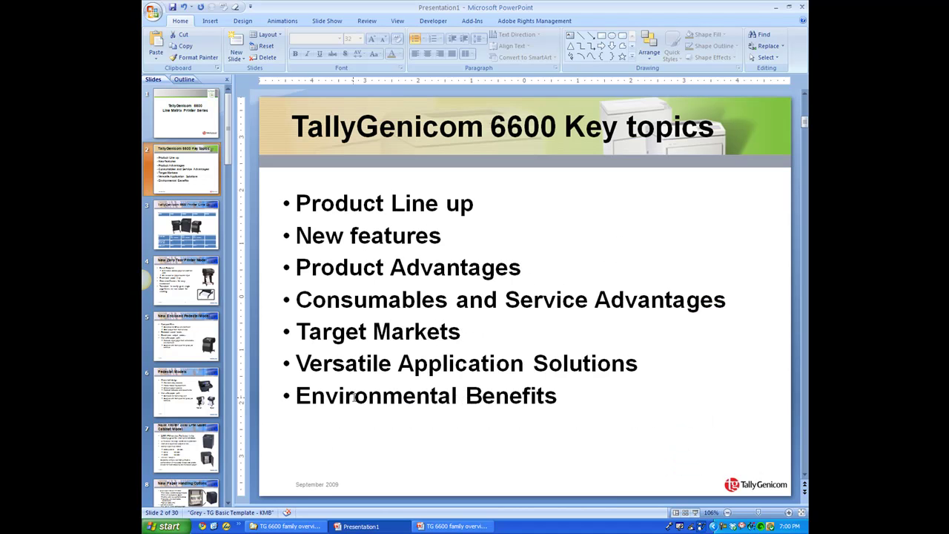
# Switch slide 2, TallyGenicom 6600 Key topics, to the template's Title and Content layout
pyautogui.rightClick(356, 450)
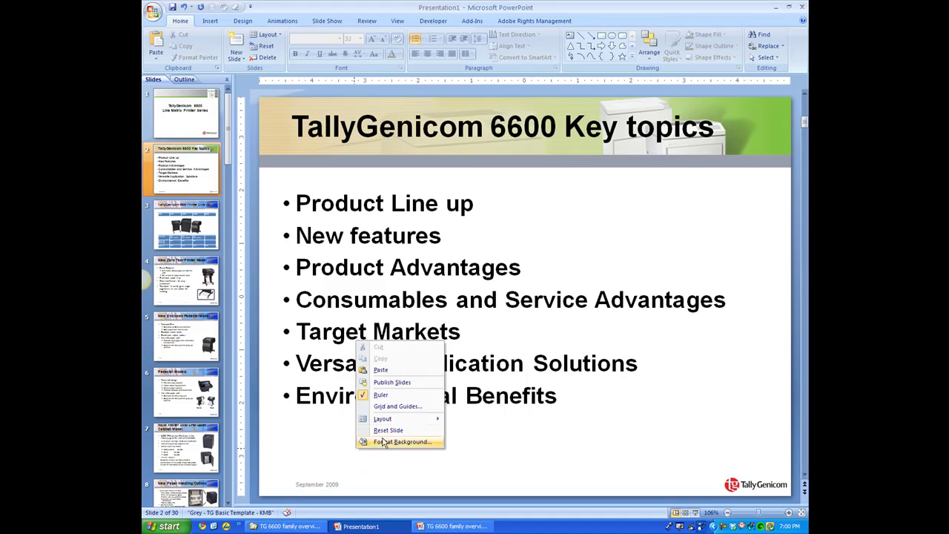
pyautogui.moveTo(396, 421)
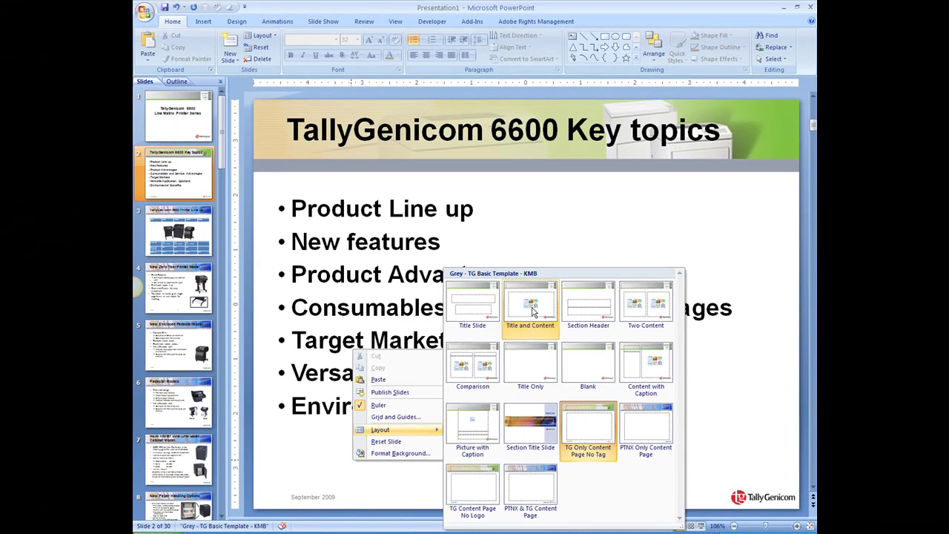
pyautogui.click(556, 307)
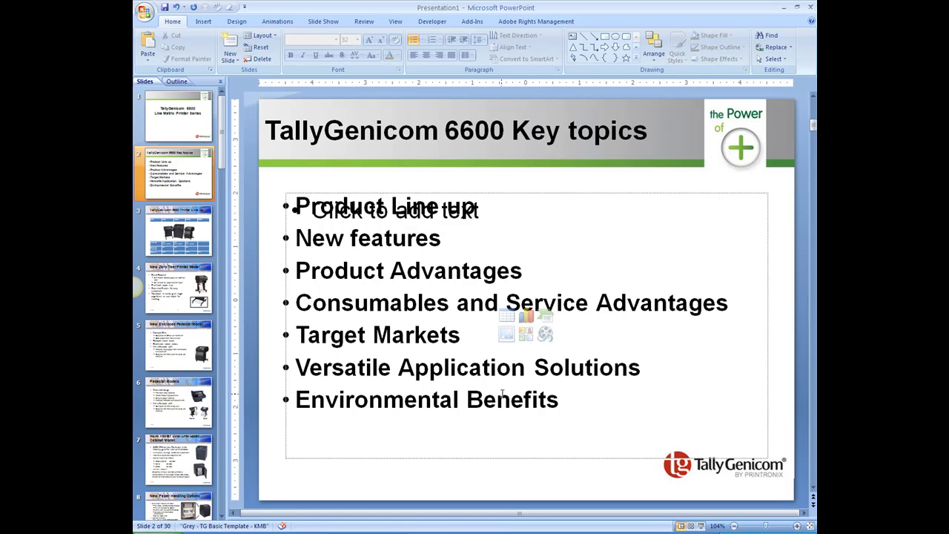
# Paste the seven old Key topics bullets into the content placeholder using the destination theme
pyautogui.click(573, 403)
pyautogui.hotkey('shift', 'Right')
pyautogui.click(276, 234)
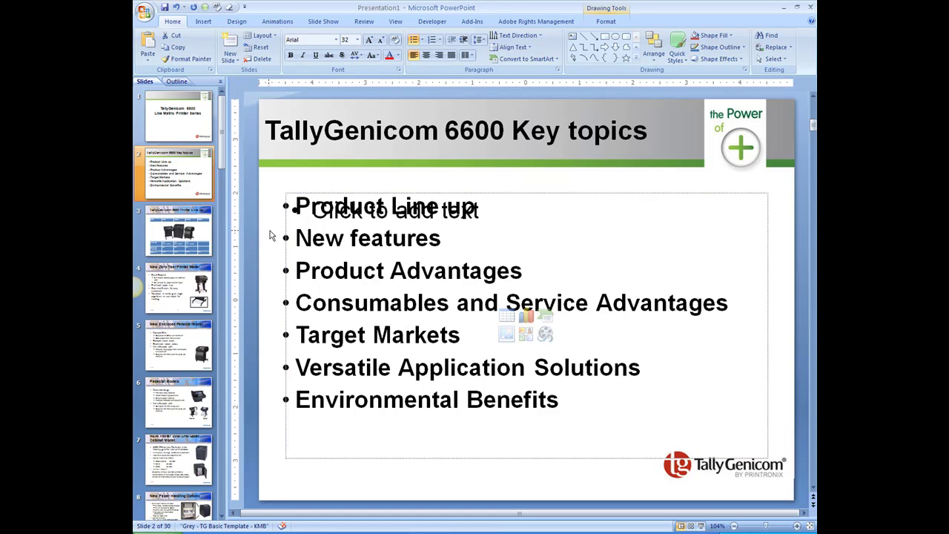
pyautogui.moveTo(282, 202)
pyautogui.mouseDown()
pyautogui.moveTo(329, 238)
pyautogui.moveTo(563, 334)
pyautogui.moveTo(582, 410)
pyautogui.mouseUp()
pyautogui.hotkey('ctrl', 'c')
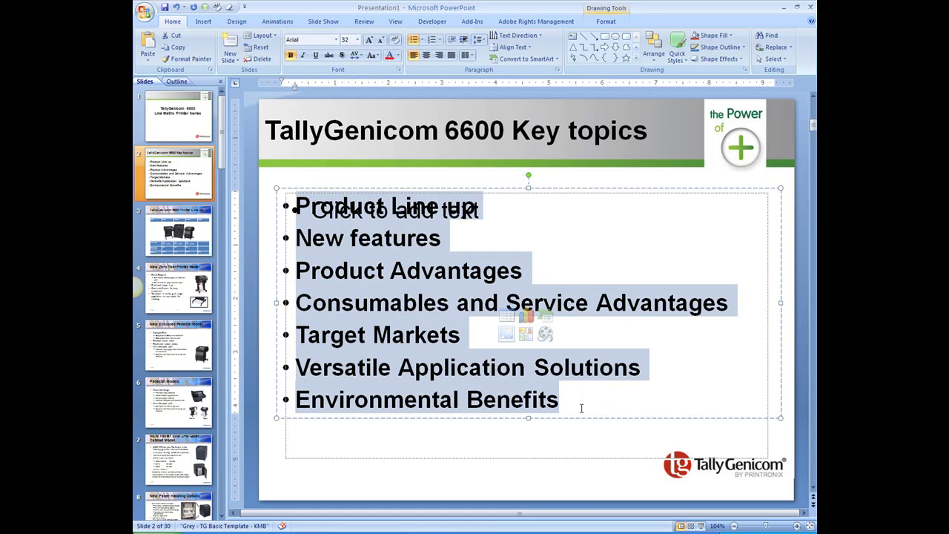
pyautogui.click(424, 450)
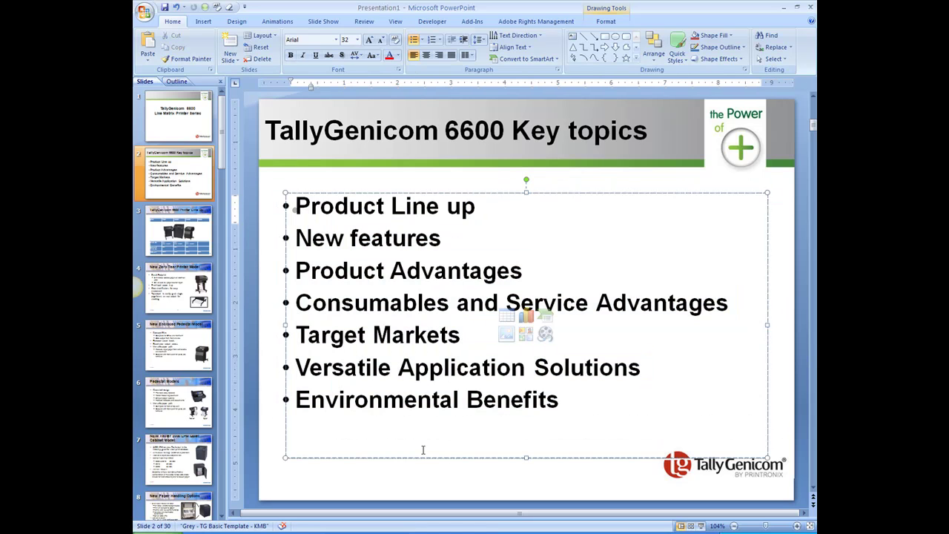
pyautogui.hotkey('ctrl', 'v')
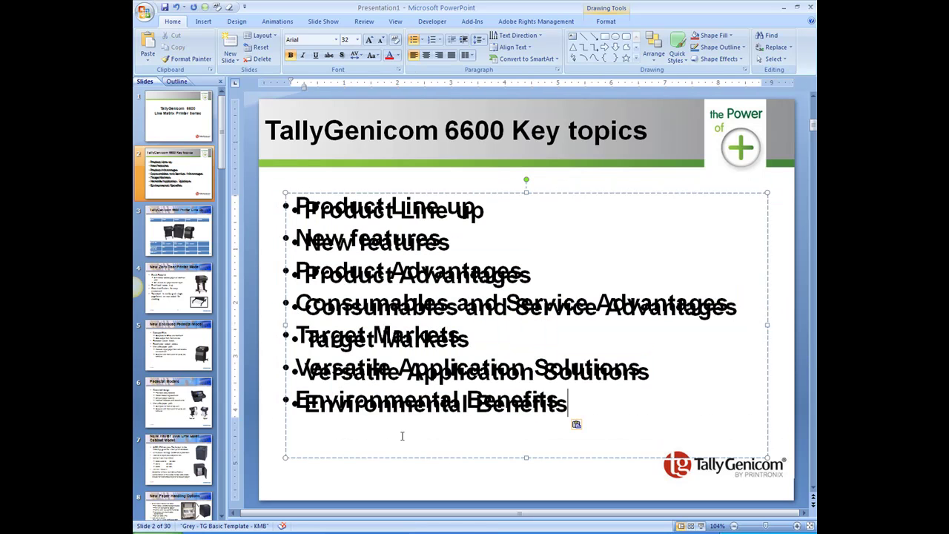
pyautogui.click(579, 426)
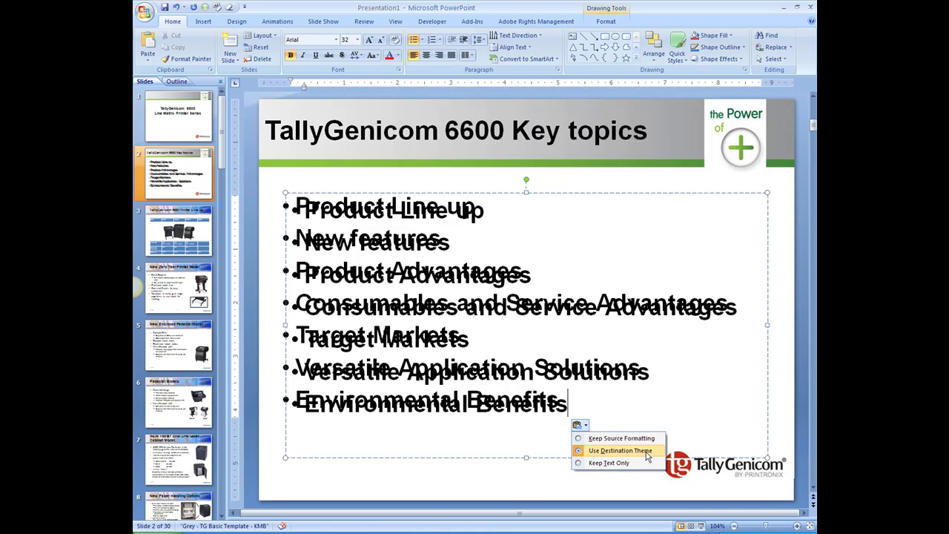
pyautogui.click(418, 478)
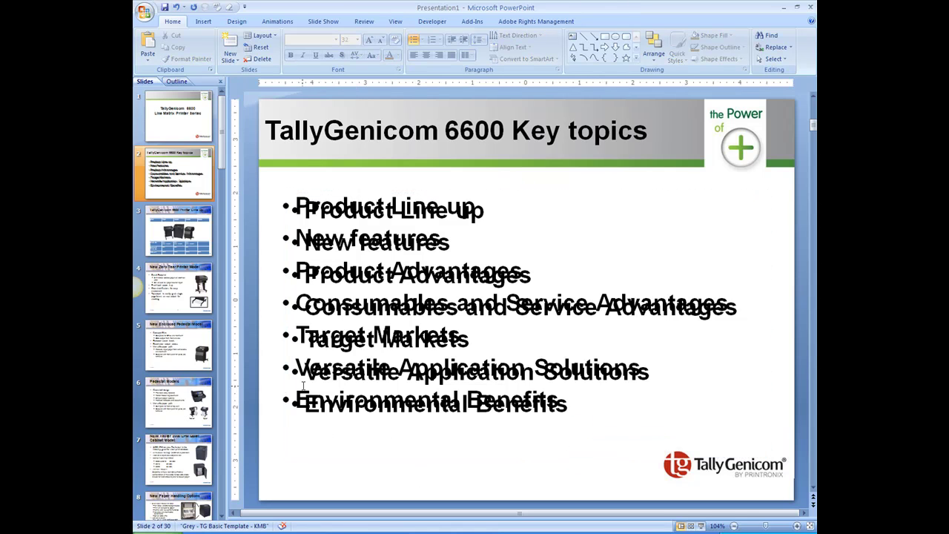
# Remove the old duplicate bullet text box and reset slide 2 to default formatting
pyautogui.click(283, 201)
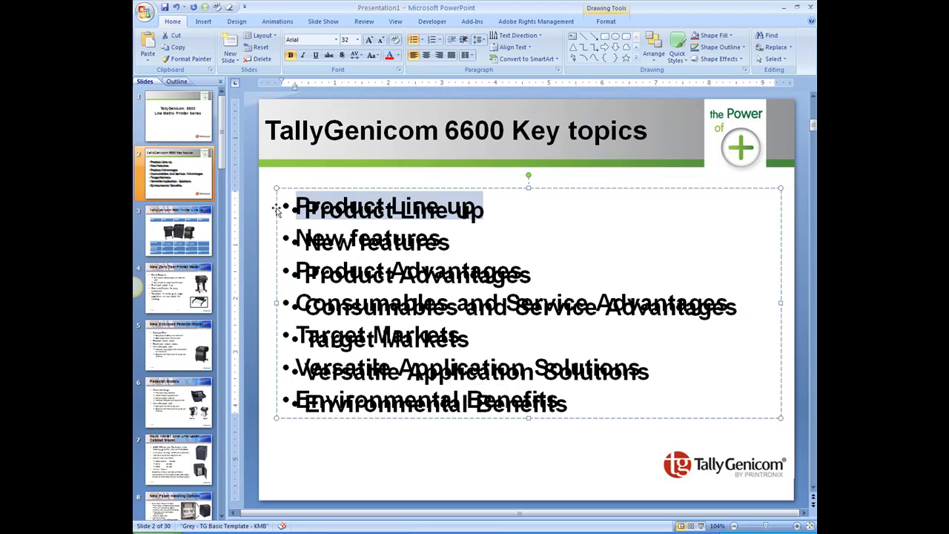
pyautogui.click(276, 209)
pyautogui.press('Escape')
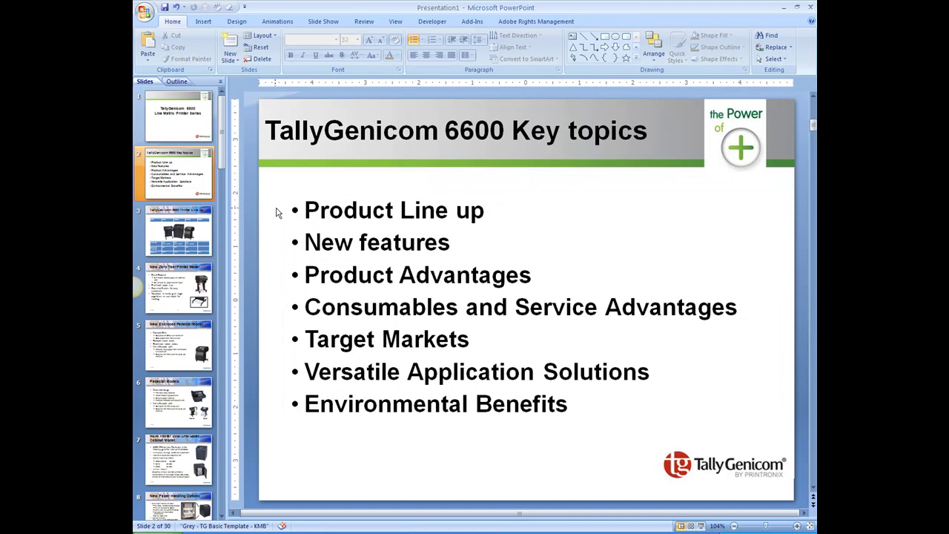
pyautogui.rightClick(289, 466)
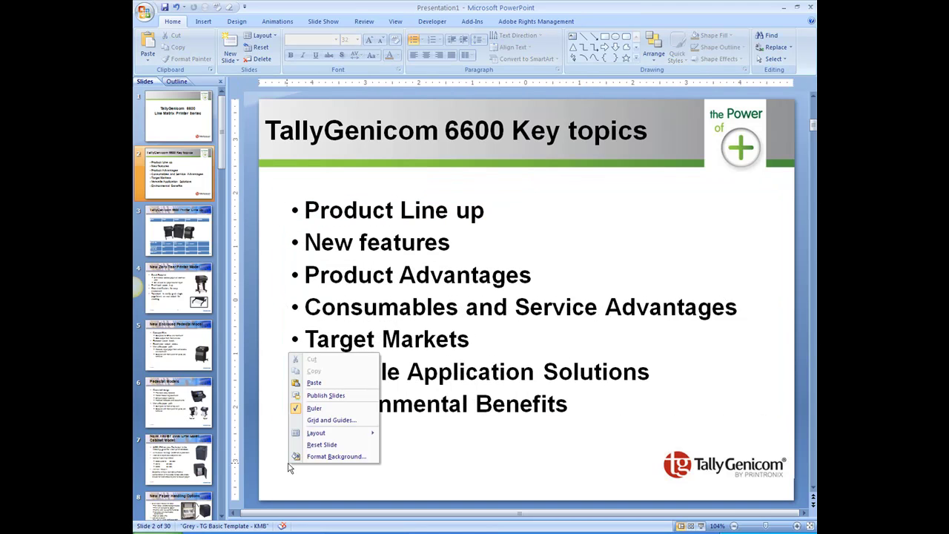
pyautogui.click(321, 445)
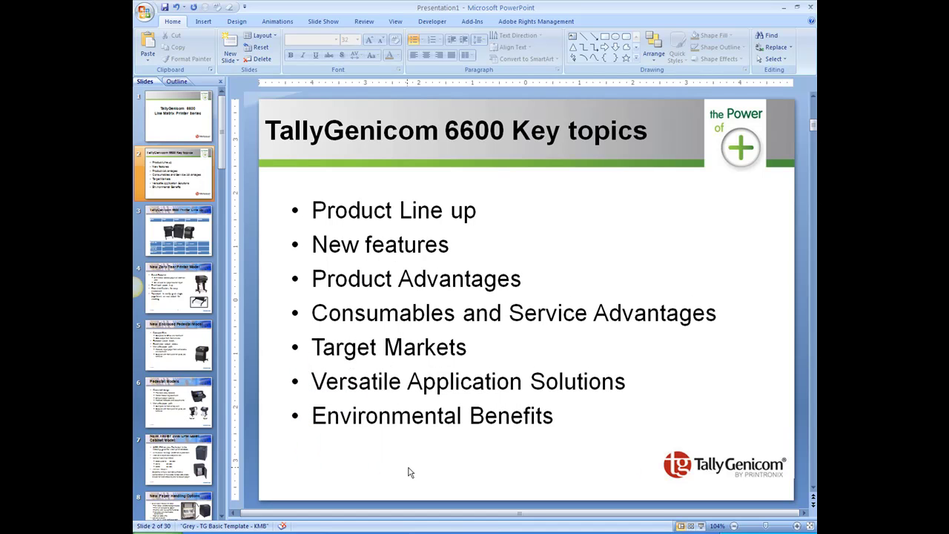